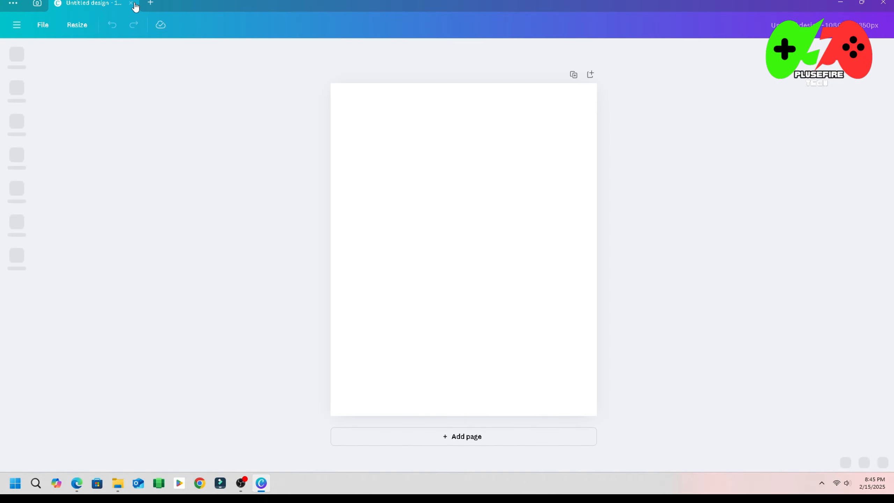
Close the open untitled design and create a blank Poster (Portrait, 42 × 59.4 cm) design
{"action": "left_click", "coordinate": [131, 3]}
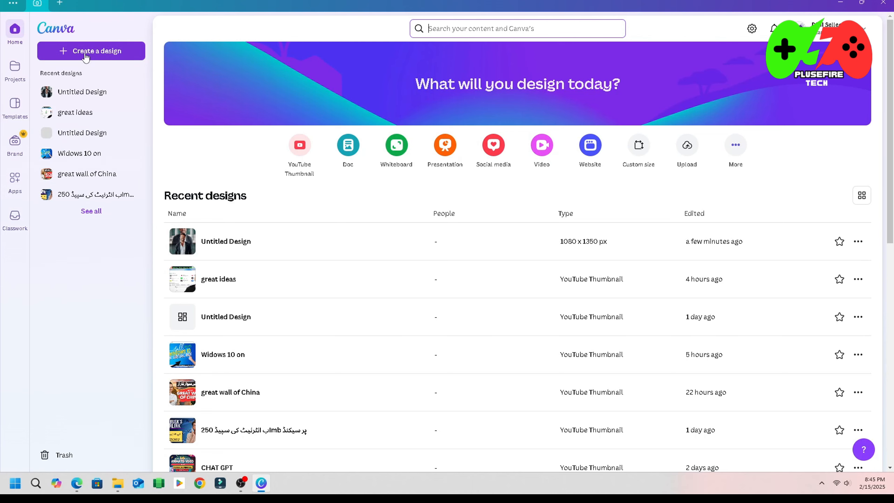
{"action": "left_click", "coordinate": [84, 52]}
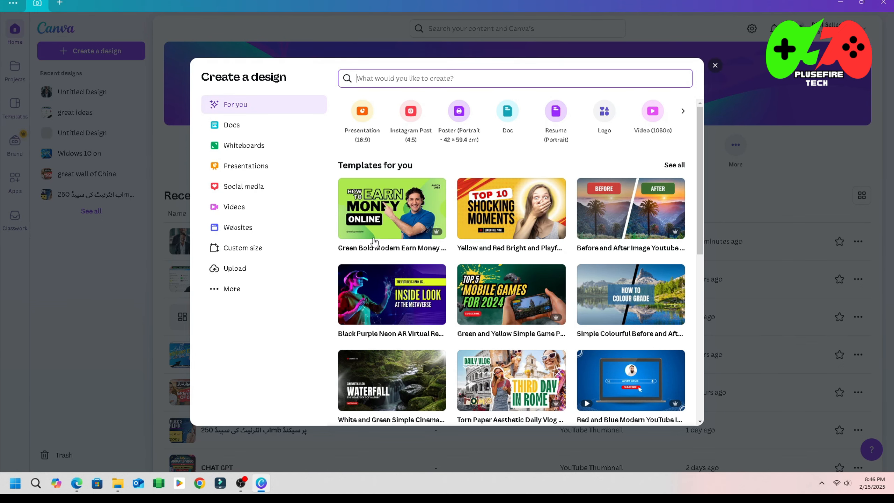
{"action": "left_click", "coordinate": [458, 131]}
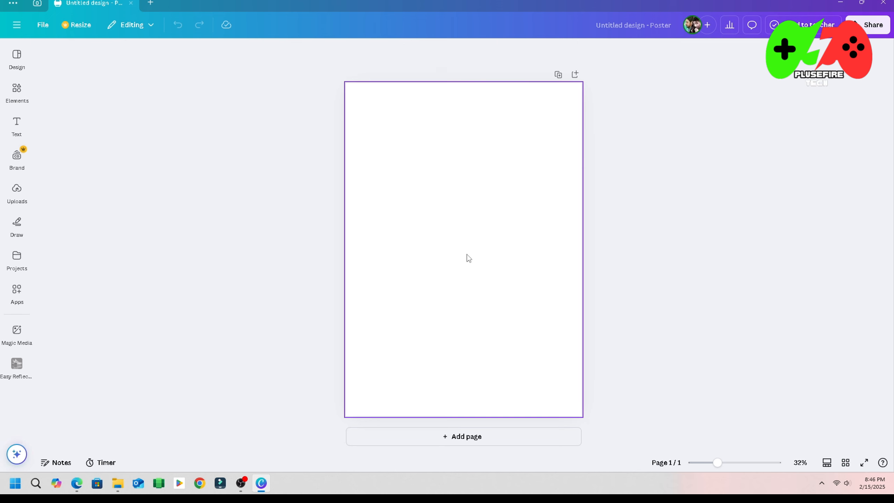
Insert the project image of the man in a dark blazer in an office onto the blank poster page
{"action": "left_click", "coordinate": [438, 267]}
{"action": "left_click", "coordinate": [17, 257]}
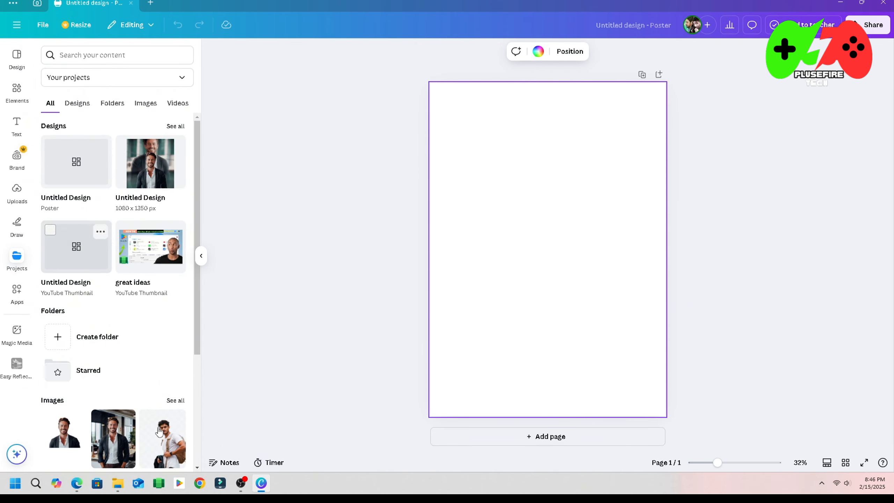
{"action": "left_click", "coordinate": [113, 448]}
{"action": "left_click", "coordinate": [342, 263]}
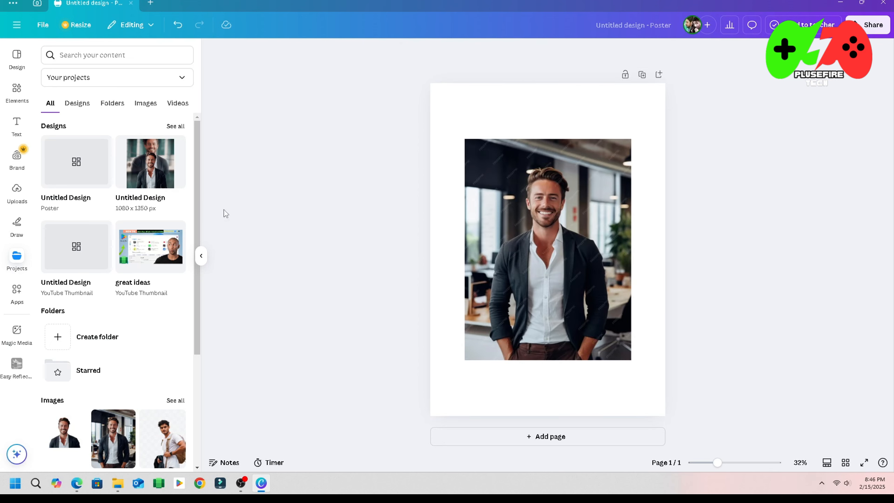
Enlarge the office photo until it fills the whole poster page, edge to edge
{"action": "left_click", "coordinate": [200, 256]}
{"action": "left_click", "coordinate": [477, 242]}
{"action": "left_click_drag", "start_coordinate": [477, 242], "coordinate": [477, 224]}
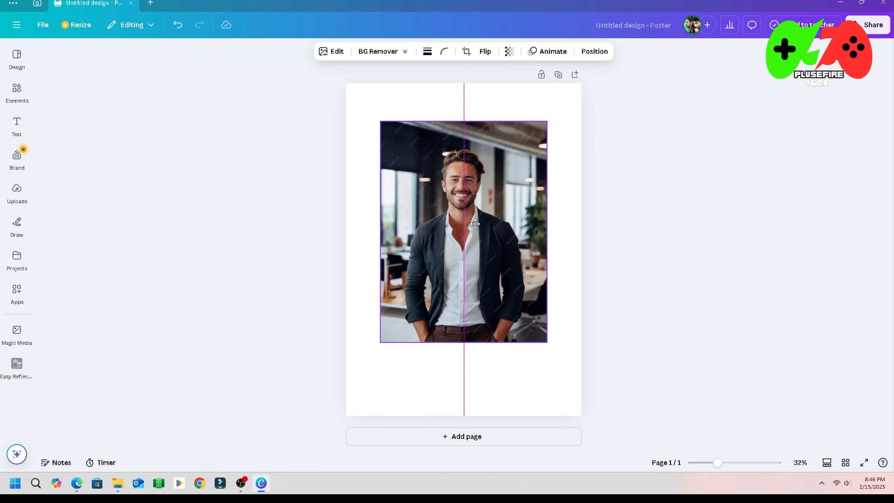
{"action": "left_click_drag", "start_coordinate": [460, 342], "coordinate": [461, 380]}
{"action": "left_click_drag", "start_coordinate": [547, 380], "coordinate": [558, 396]}
{"action": "left_click_drag", "start_coordinate": [557, 261], "coordinate": [582, 260]}
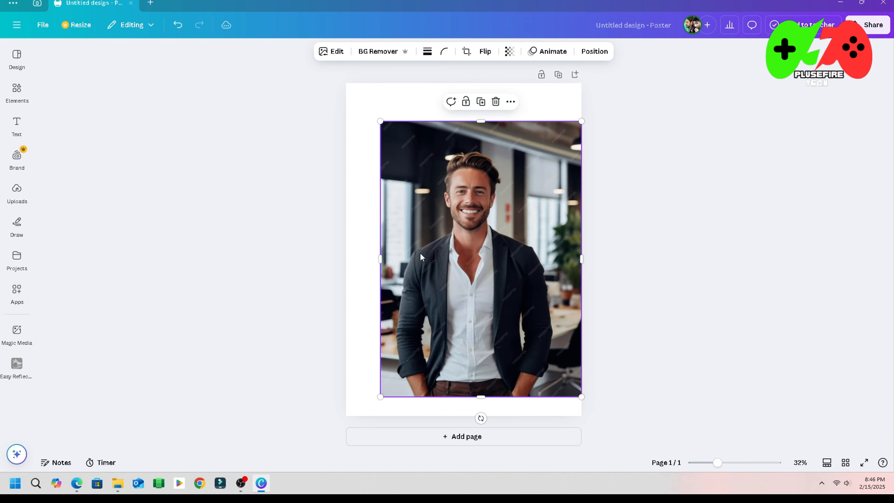
{"action": "left_click_drag", "start_coordinate": [380, 261], "coordinate": [346, 260]}
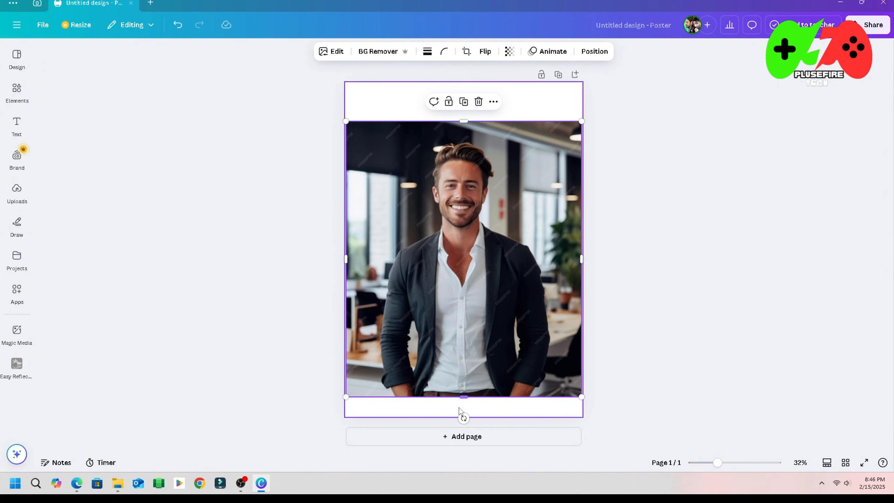
{"action": "left_click_drag", "start_coordinate": [462, 397], "coordinate": [462, 416]}
{"action": "left_click_drag", "start_coordinate": [464, 119], "coordinate": [462, 83]}
{"action": "left_click", "coordinate": [597, 129]}
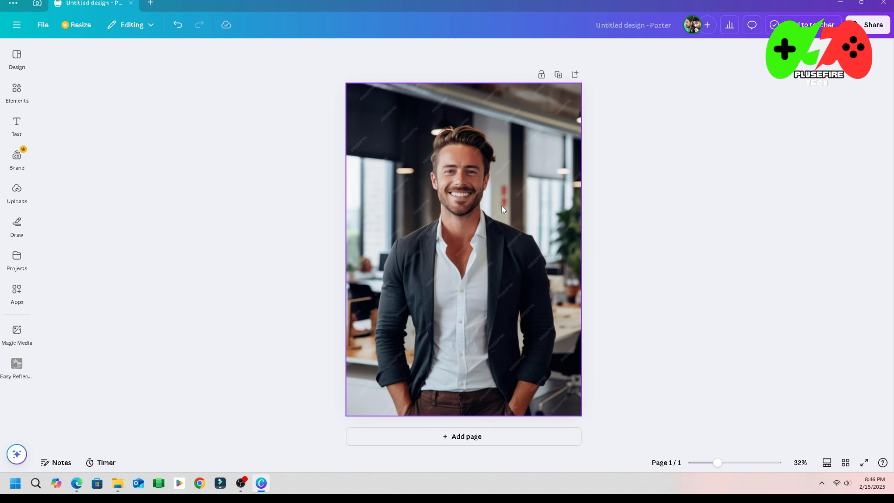
Add a second page to the poster and copy the full-page photo from page 1
{"action": "left_click", "coordinate": [481, 204]}
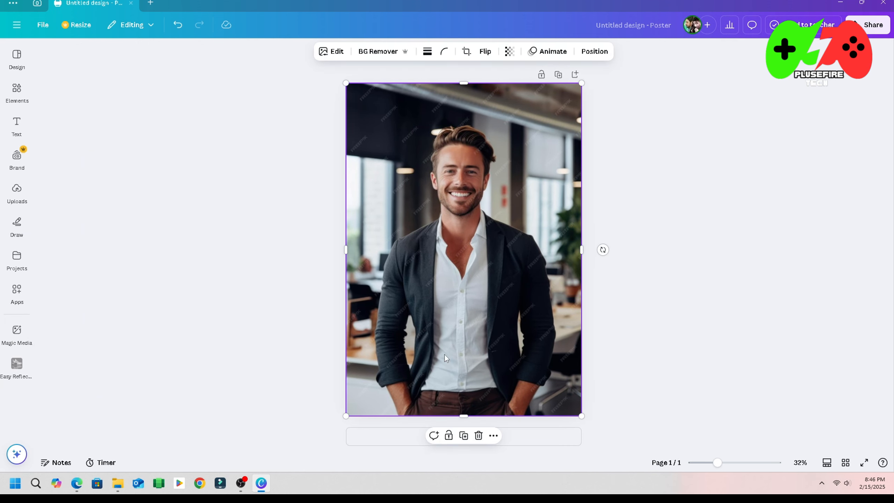
{"action": "left_click", "coordinate": [390, 436]}
{"action": "scroll", "coordinate": [449, 359], "scroll_direction": "up", "scroll_amount": 5}
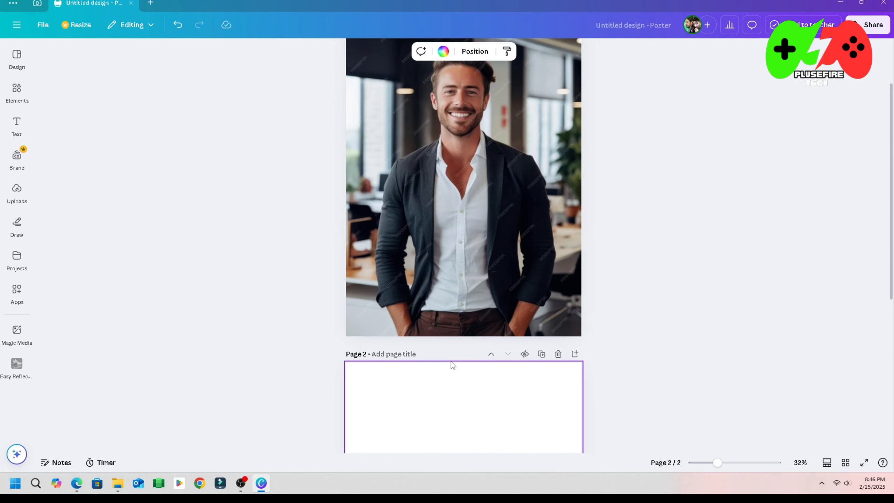
{"action": "left_click", "coordinate": [451, 263]}
{"action": "right_click", "coordinate": [451, 254]}
{"action": "left_click", "coordinate": [463, 218]}
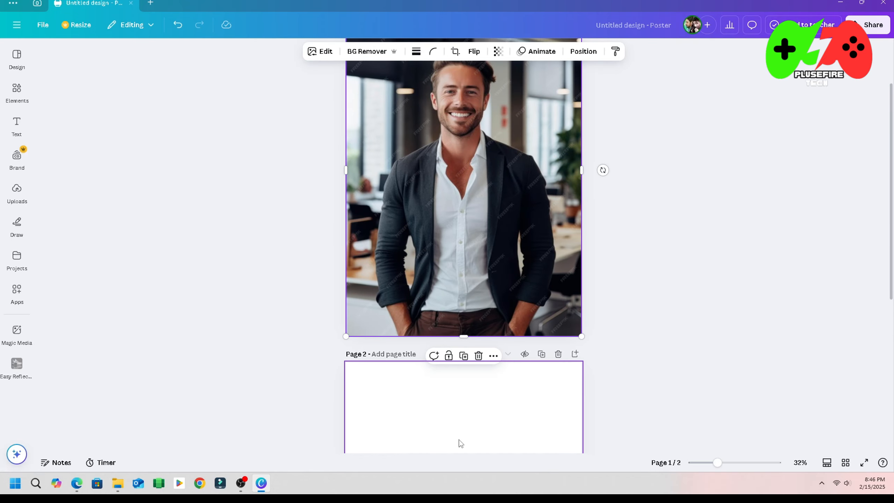
Paste the copied photo onto page 2 so it fills the page
{"action": "scroll", "coordinate": [460, 443], "scroll_direction": "down", "scroll_amount": 3}
{"action": "left_click", "coordinate": [465, 347]}
{"action": "right_click", "coordinate": [464, 343]}
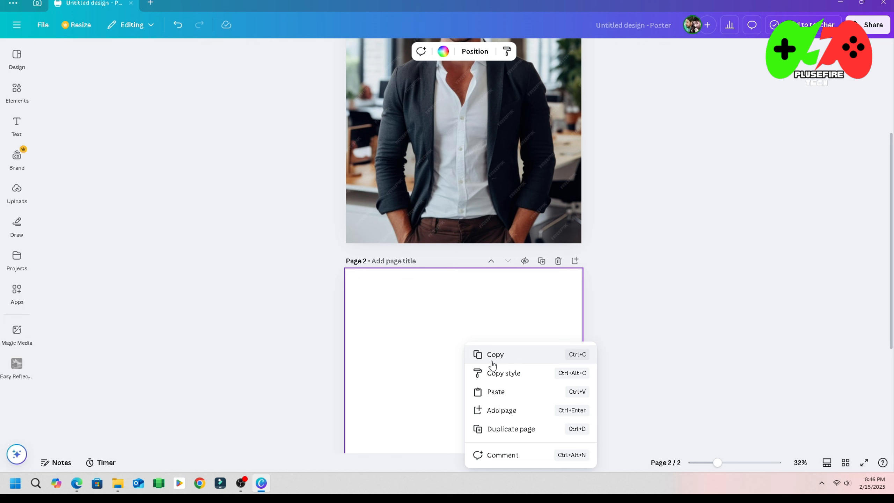
{"action": "left_click", "coordinate": [500, 398]}
{"action": "scroll", "coordinate": [460, 424], "scroll_direction": "up", "scroll_amount": 5}
{"action": "scroll", "coordinate": [459, 424], "scroll_direction": "down", "scroll_amount": 8}
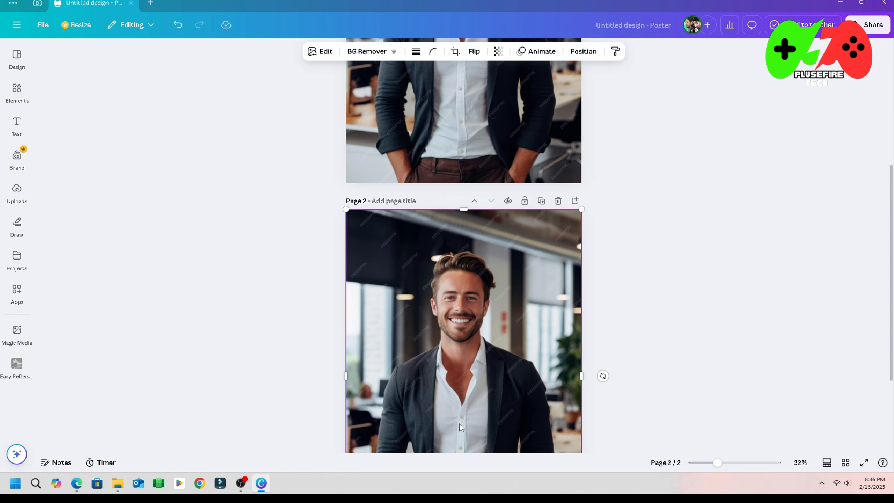
Crop the page 2 photo from below to the man's chest and remove its background
{"action": "scroll", "coordinate": [457, 387], "scroll_direction": "up", "scroll_amount": 1}
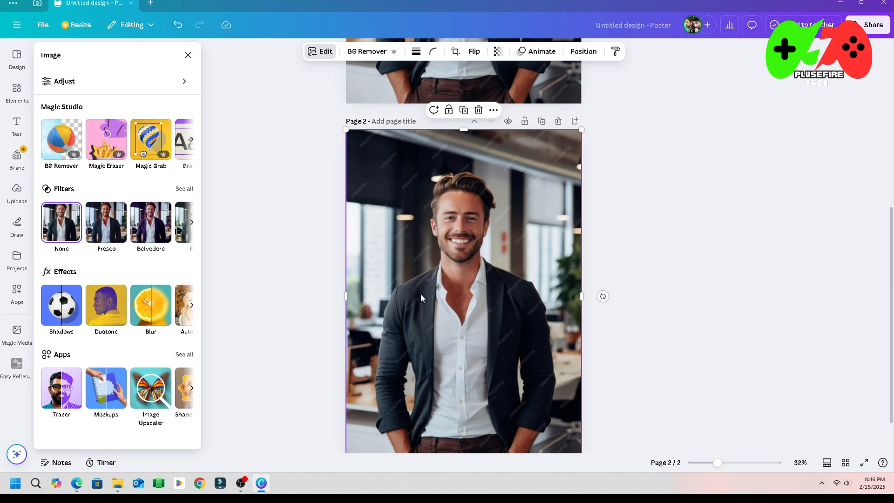
{"action": "scroll", "coordinate": [470, 409], "scroll_direction": "down", "scroll_amount": 1}
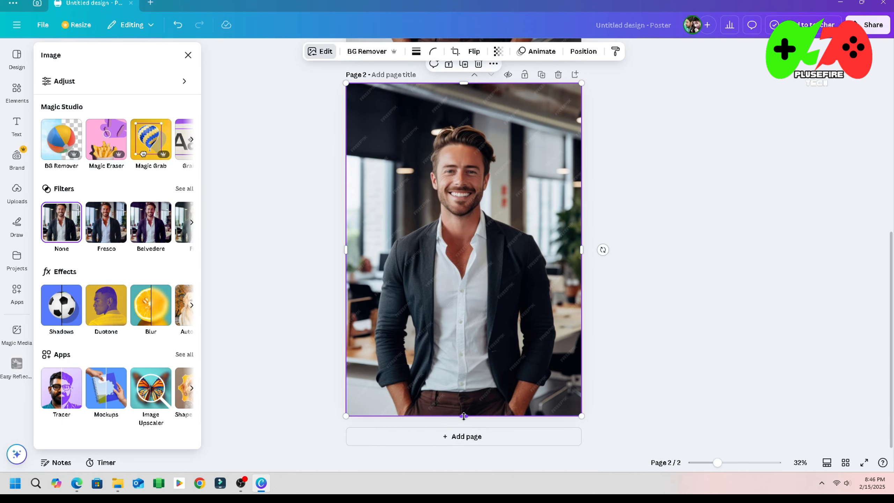
{"action": "left_click_drag", "start_coordinate": [464, 416], "coordinate": [468, 269]}
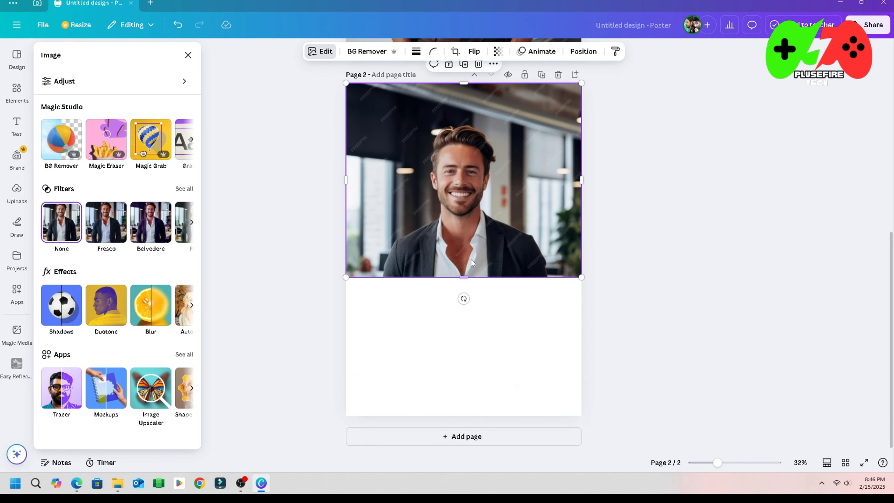
{"action": "left_click", "coordinate": [64, 145]}
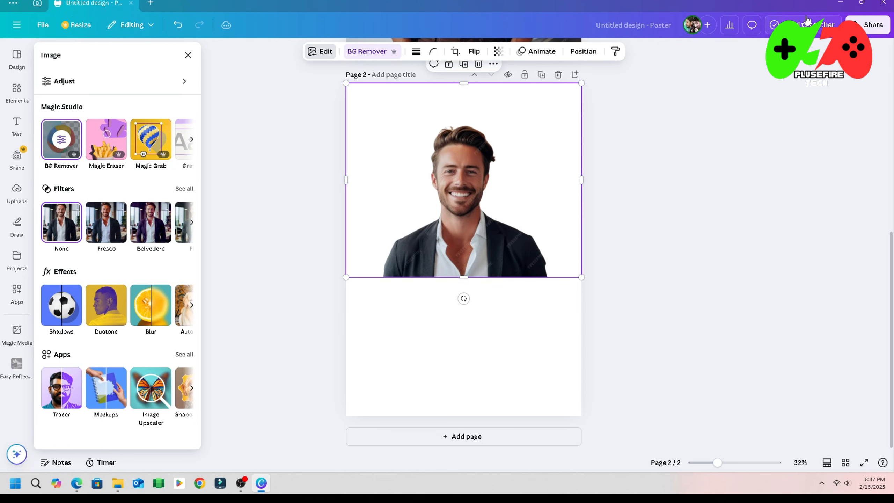
Download only page 2 as a PNG at a size factor of 1.625
{"action": "left_click", "coordinate": [869, 25]}
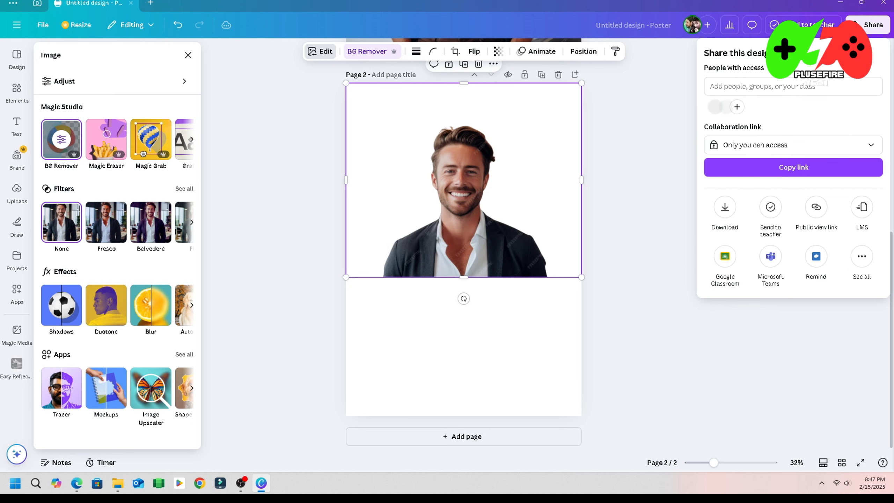
{"action": "left_click", "coordinate": [725, 208]}
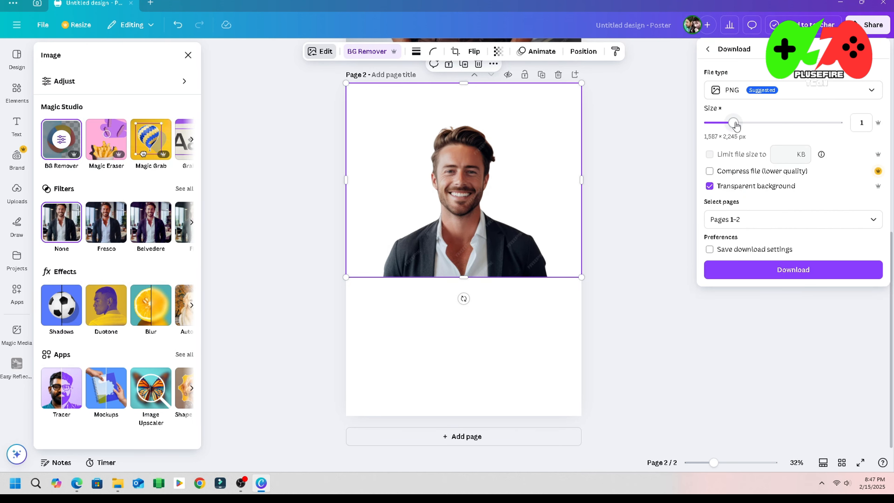
{"action": "left_click_drag", "start_coordinate": [734, 123], "coordinate": [763, 123]}
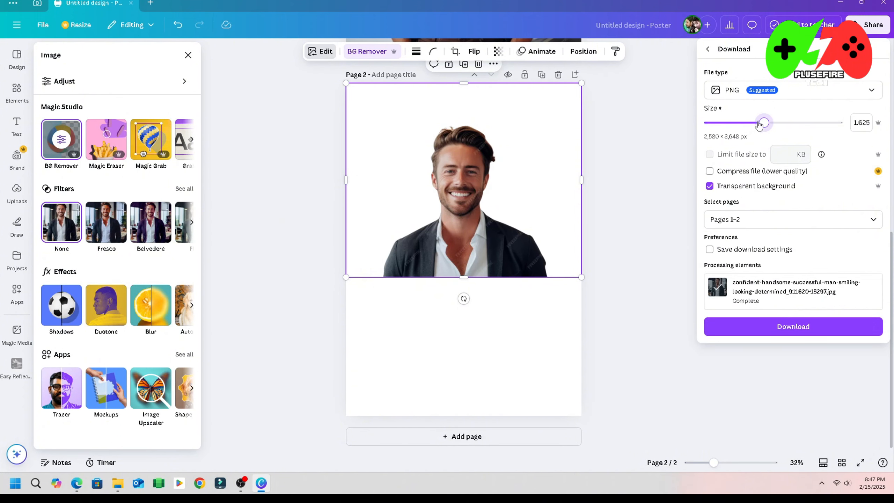
{"action": "left_click", "coordinate": [846, 219]}
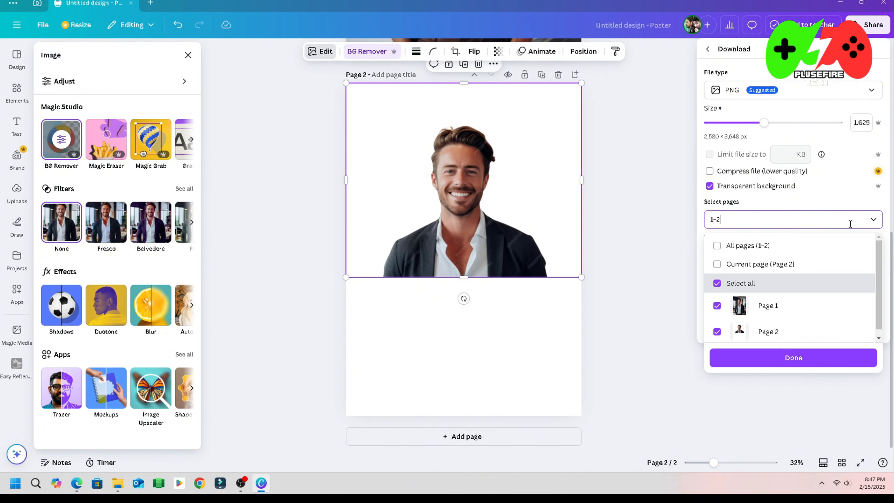
{"action": "left_click", "coordinate": [717, 310]}
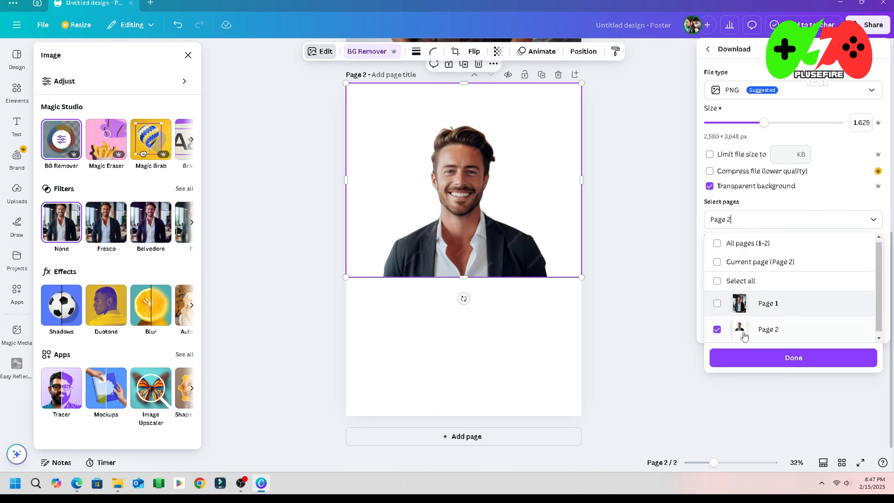
{"action": "left_click", "coordinate": [770, 359]}
{"action": "left_click", "coordinate": [805, 335]}
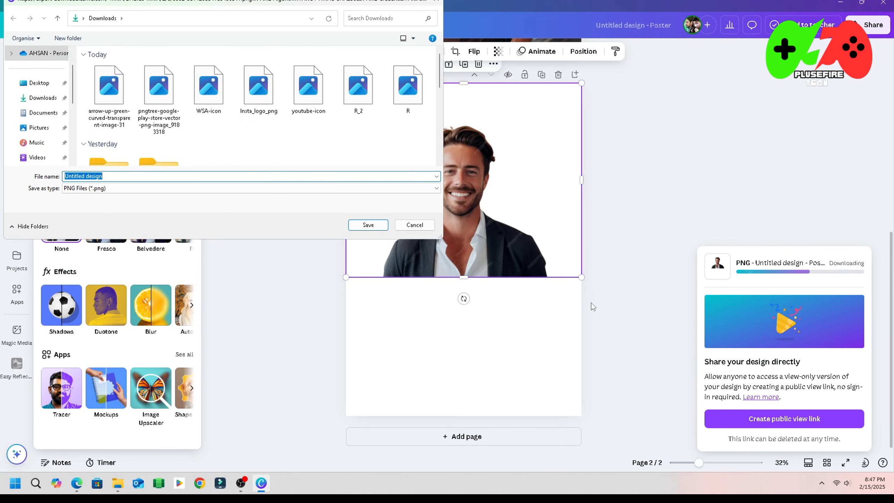
Save the PNG to the Desktop under the file name gggggggggggg
{"action": "type", "text": "gggggggggggg"}
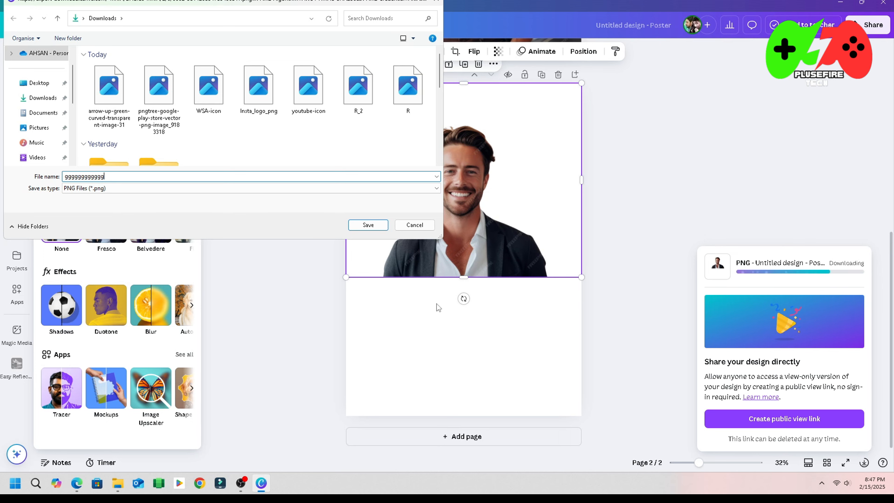
{"action": "left_click", "coordinate": [39, 83]}
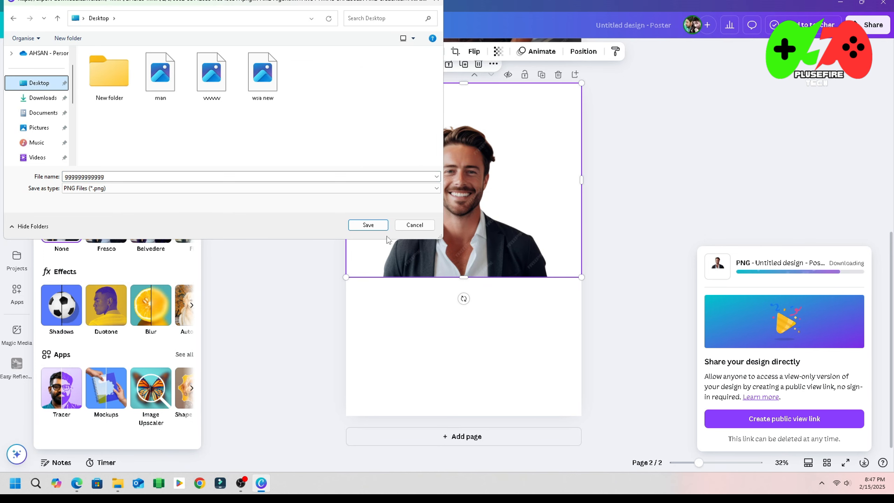
{"action": "left_click", "coordinate": [369, 225]}
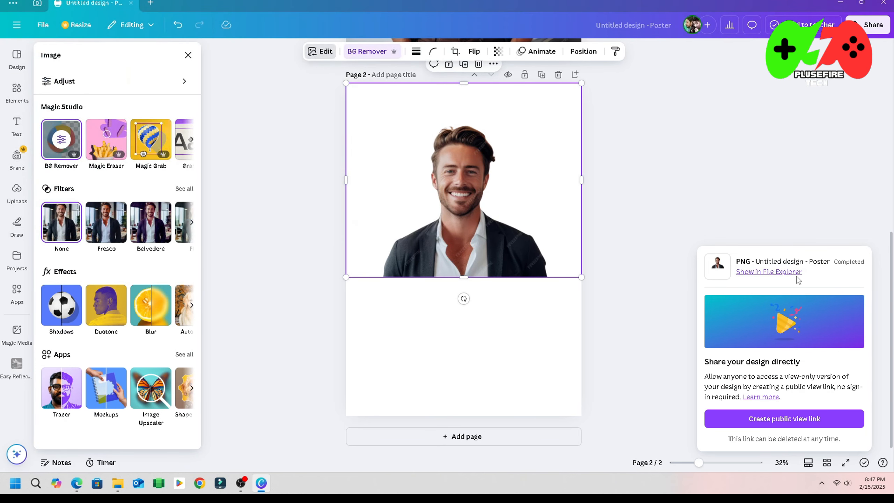
Show the downloaded PNG in File Explorer and place it on page 2 of the Canva design
{"action": "left_click", "coordinate": [769, 271]}
{"action": "left_click_drag", "start_coordinate": [577, 15], "coordinate": [745, 249]}
{"action": "left_click_drag", "start_coordinate": [594, 332], "coordinate": [639, 269]}
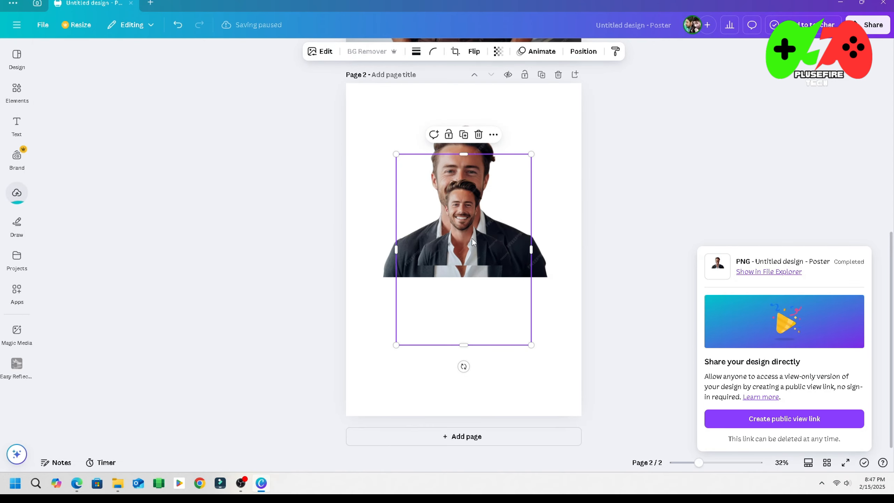
Copy the newly placed cut-out from page 2 to page 1 and move it over the man's head and chest, slightly off-centre to the left
{"action": "right_click", "coordinate": [472, 238]}
{"action": "left_click", "coordinate": [515, 176]}
{"action": "scroll", "coordinate": [584, 330], "scroll_direction": "up", "scroll_amount": 5}
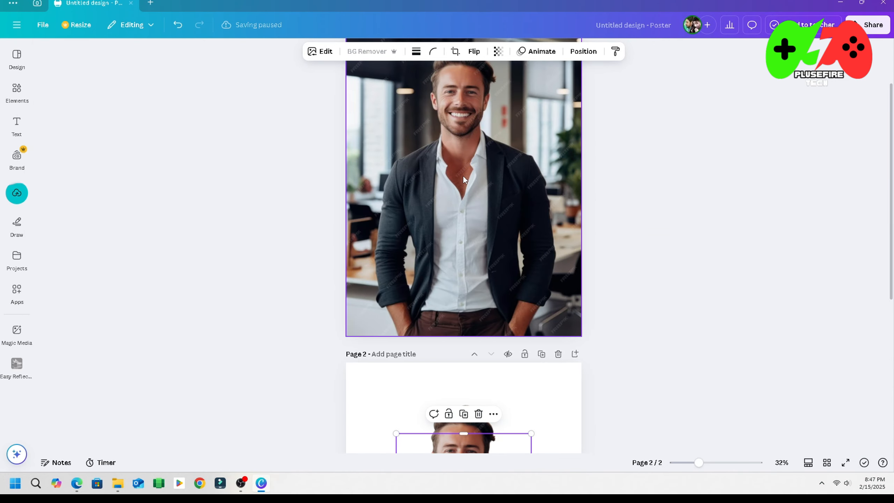
{"action": "scroll", "coordinate": [463, 176], "scroll_direction": "up", "scroll_amount": 2}
{"action": "right_click", "coordinate": [446, 173]}
{"action": "left_click", "coordinate": [472, 224]}
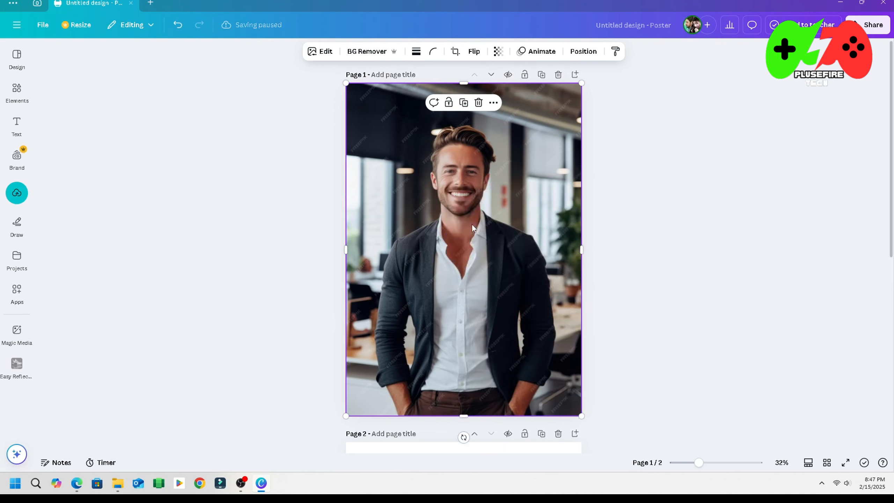
{"action": "left_click_drag", "start_coordinate": [476, 239], "coordinate": [453, 194]}
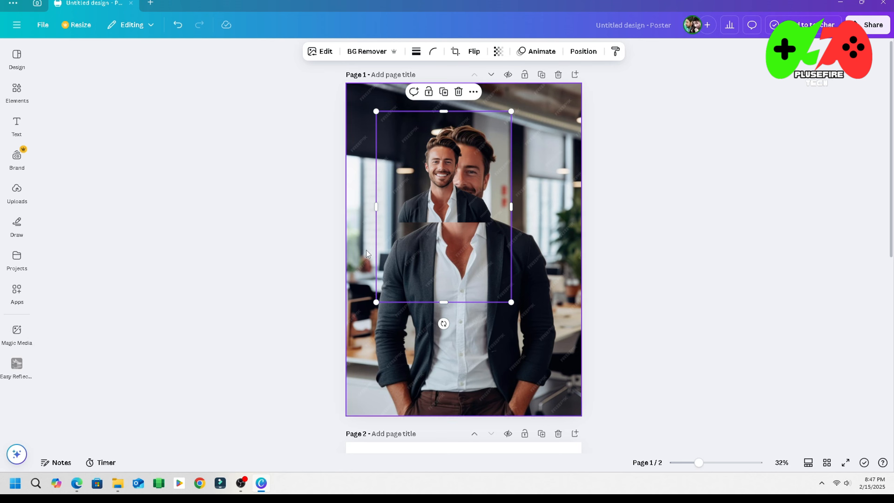
Search the Canva apps for Easy Reflections
{"action": "left_click", "coordinate": [17, 294]}
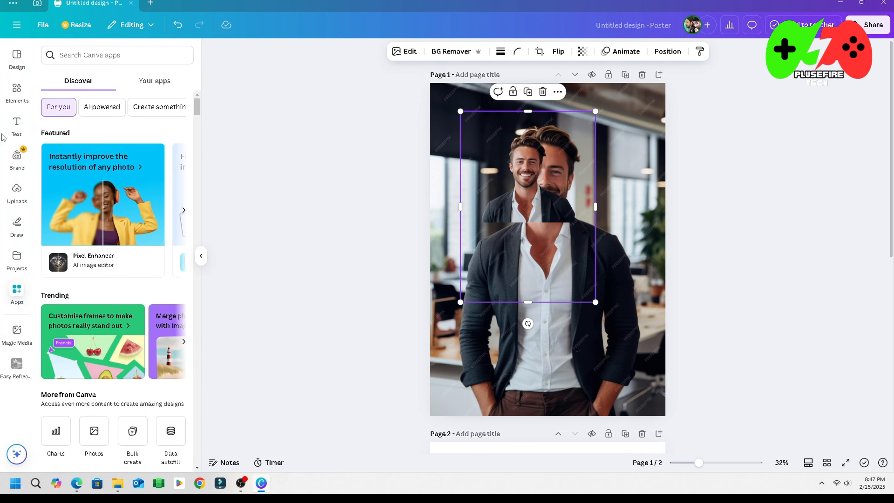
{"action": "left_click", "coordinate": [78, 60]}
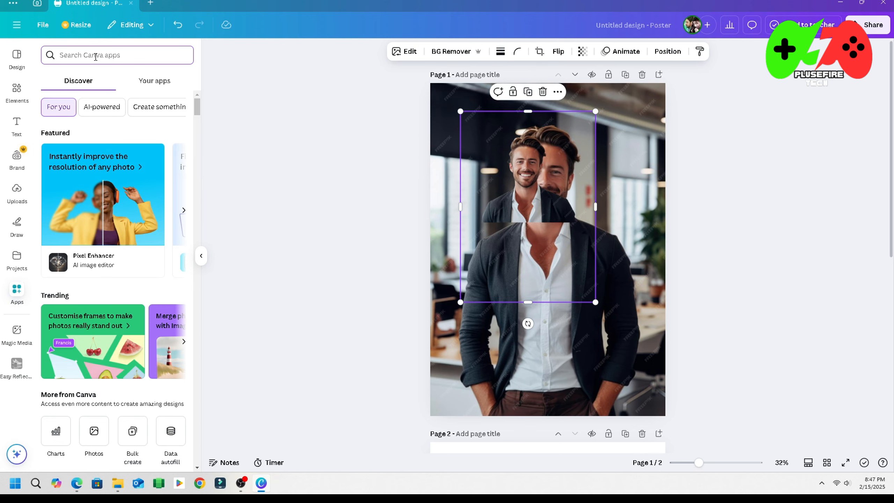
{"action": "type", "text": "re"}
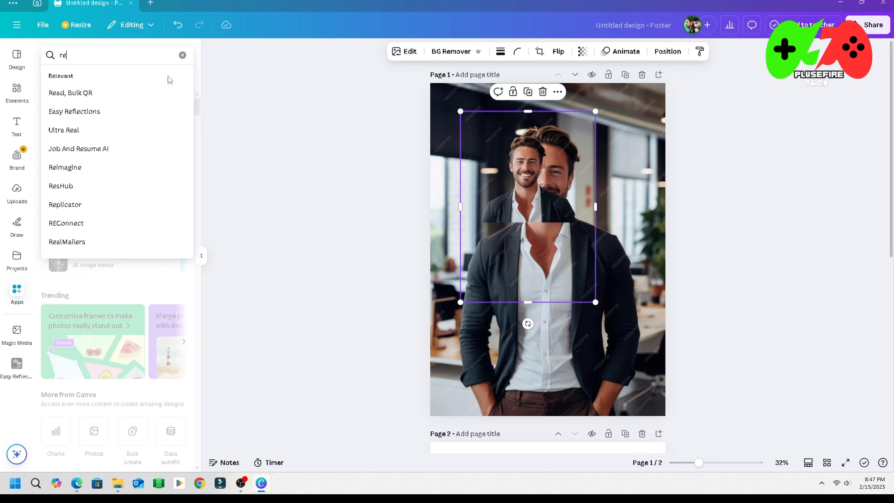
{"action": "left_click", "coordinate": [87, 112]}
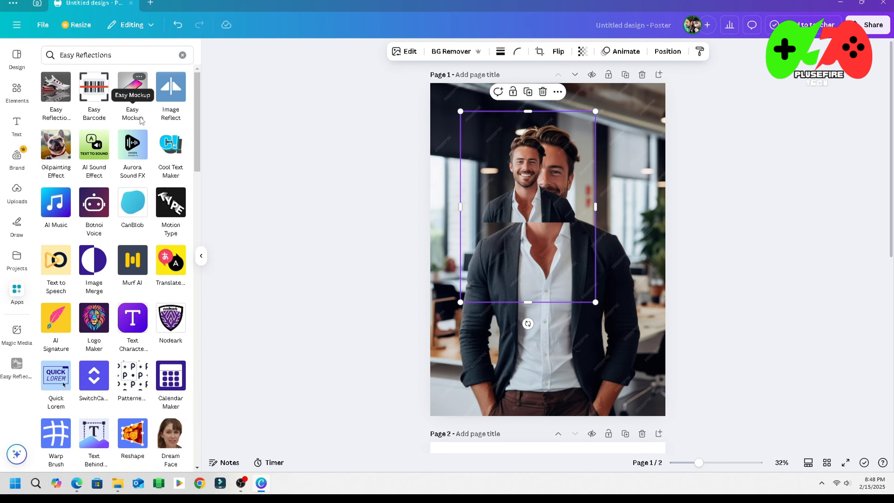
Create an Easy Reflections reflection of the cut-out with position Above, offset 100 and opacity 100, and add it to the design
{"action": "left_click", "coordinate": [58, 96]}
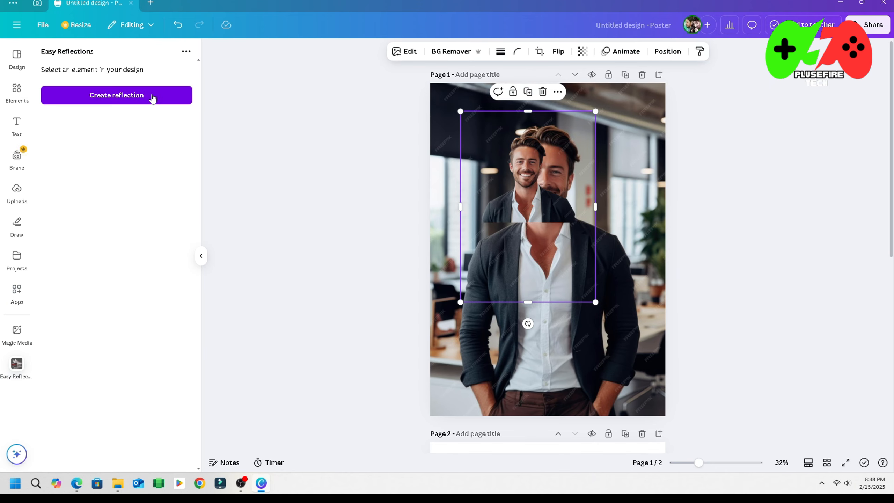
{"action": "left_click", "coordinate": [152, 96]}
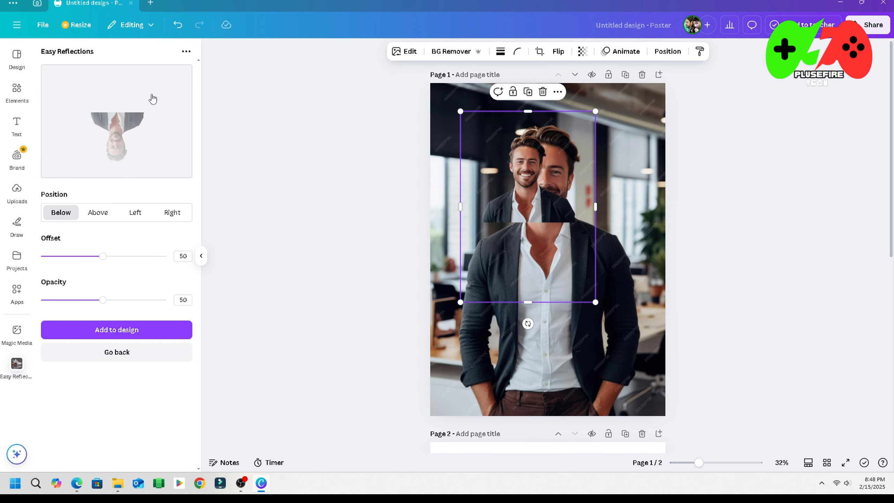
{"action": "left_click", "coordinate": [102, 221]}
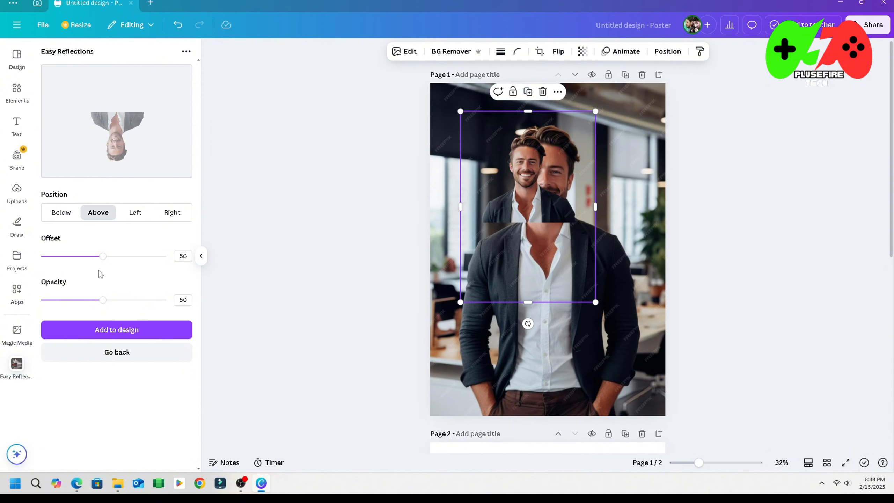
{"action": "left_click_drag", "start_coordinate": [103, 255], "coordinate": [190, 257]}
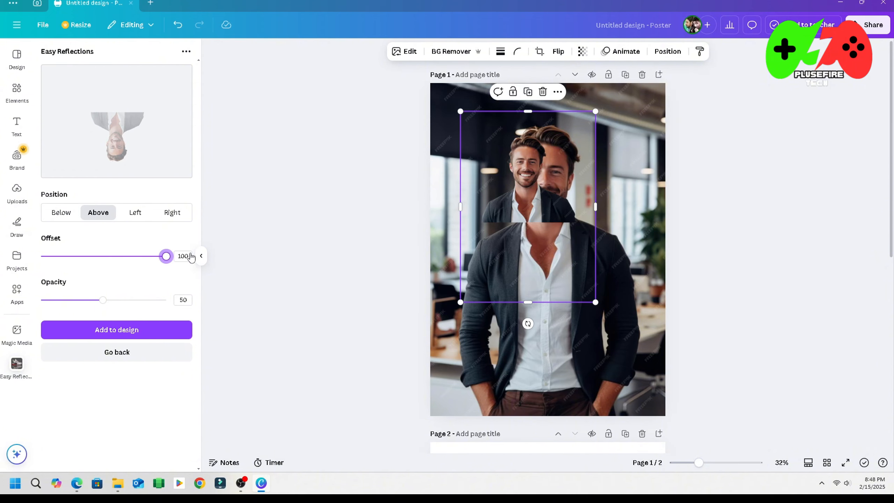
{"action": "left_click_drag", "start_coordinate": [103, 300], "coordinate": [213, 312]}
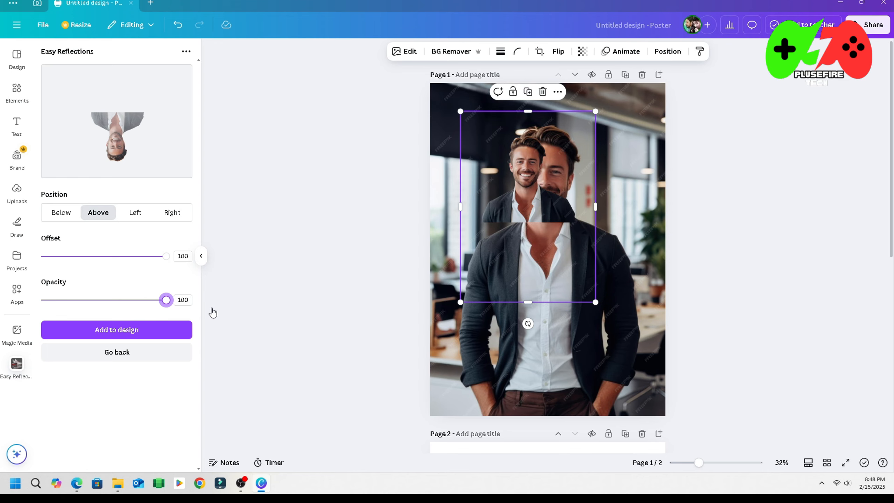
{"action": "left_click", "coordinate": [144, 330]}
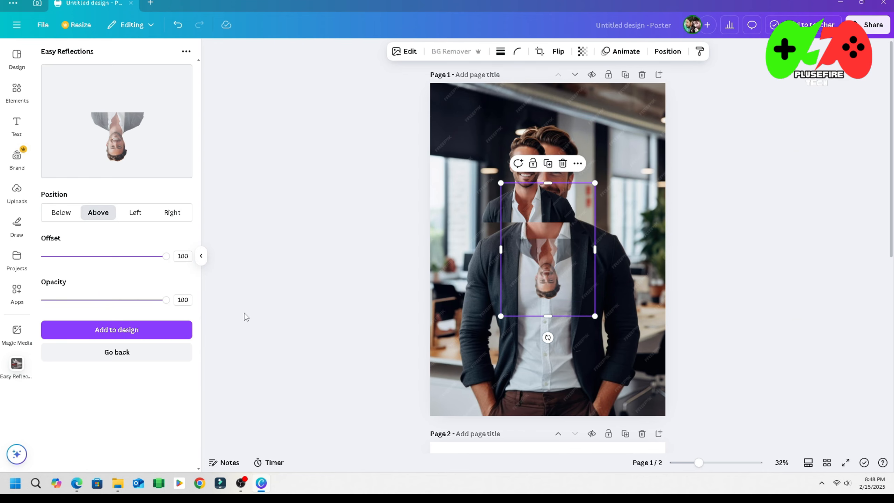
Delete the overlaid cut-out, then flip the reflection vertically and place it in the upper-left corner of the photo
{"action": "left_click", "coordinate": [501, 151]}
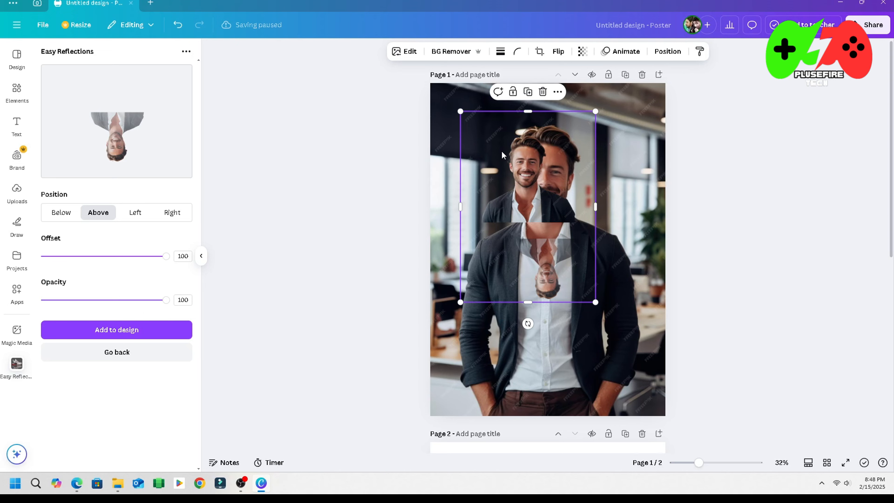
{"action": "key", "text": "Delete"}
{"action": "left_click", "coordinate": [561, 274]}
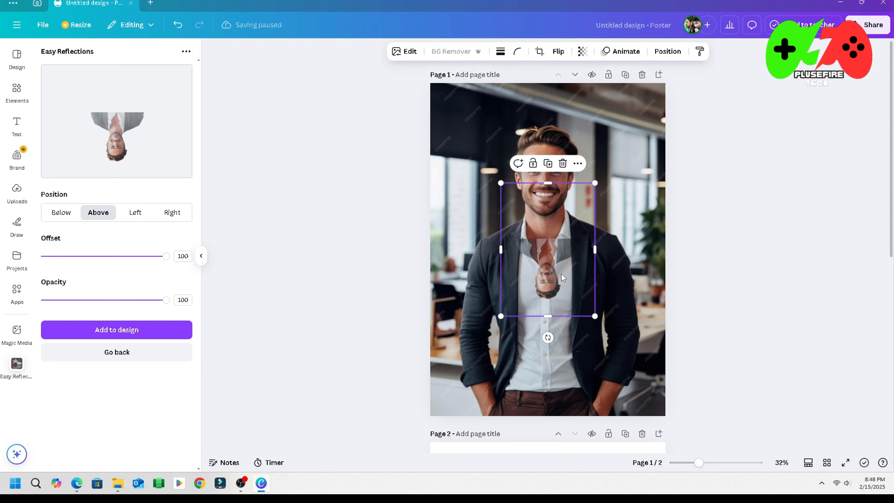
{"action": "left_click", "coordinate": [558, 51]}
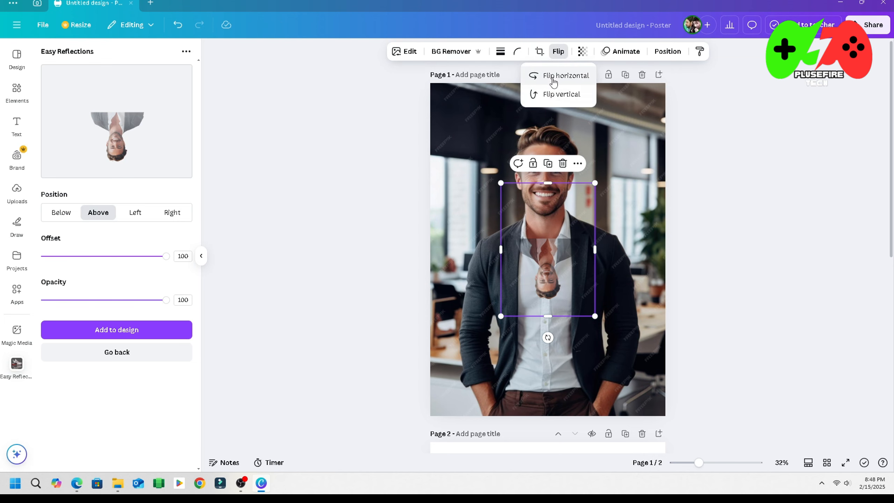
{"action": "left_click", "coordinate": [559, 94]}
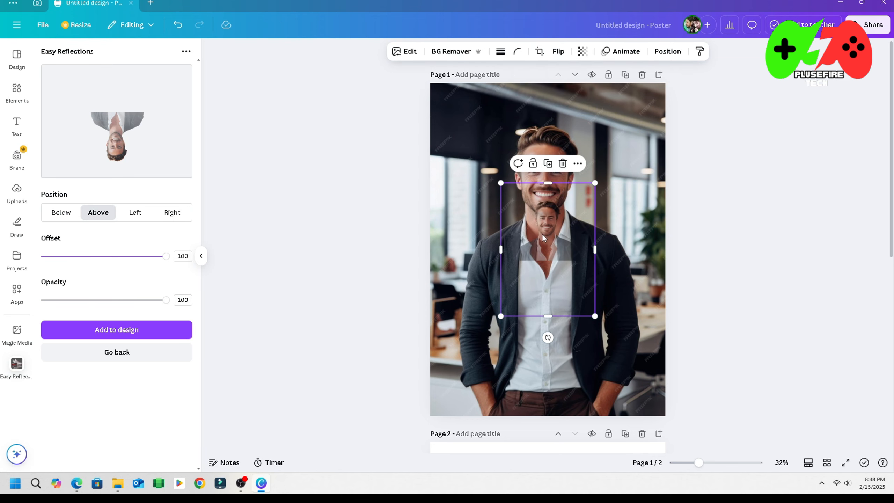
{"action": "left_click_drag", "start_coordinate": [542, 234], "coordinate": [485, 129]}
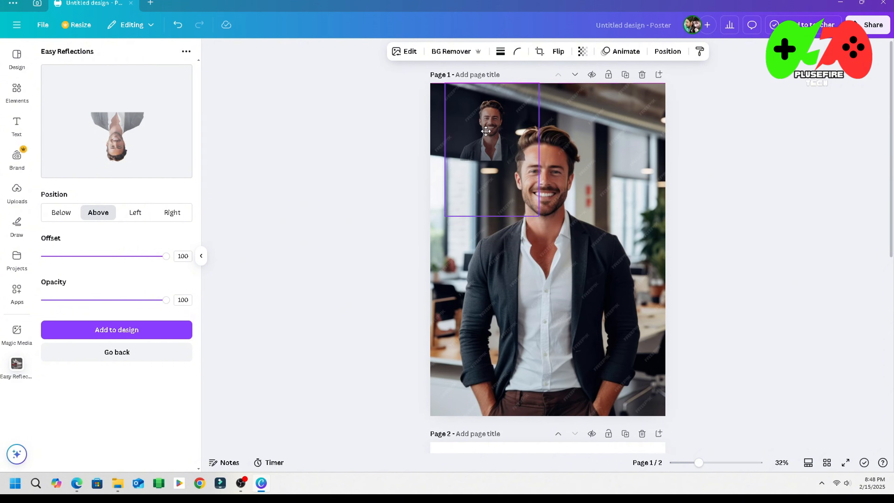
Separate the man from the background photo with Magic Grab and move him to the lower-left part of the page
{"action": "left_click", "coordinate": [602, 252]}
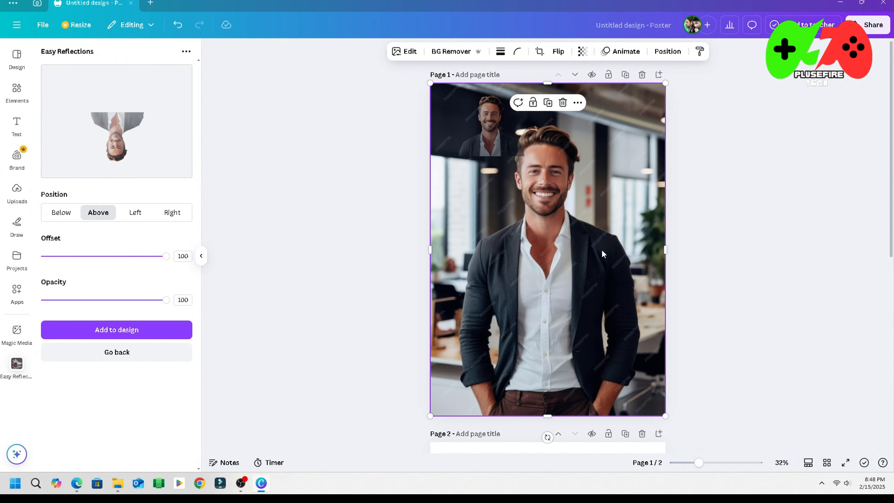
{"action": "left_click", "coordinate": [404, 52]}
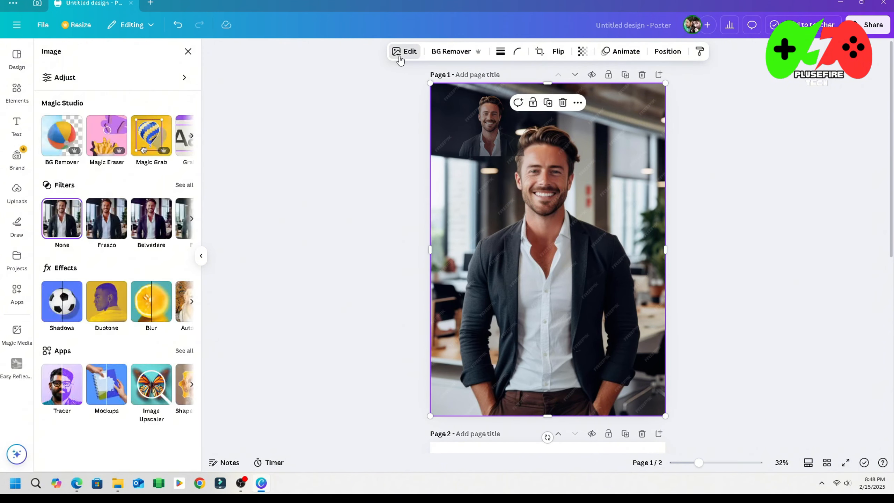
{"action": "left_click", "coordinate": [156, 141]}
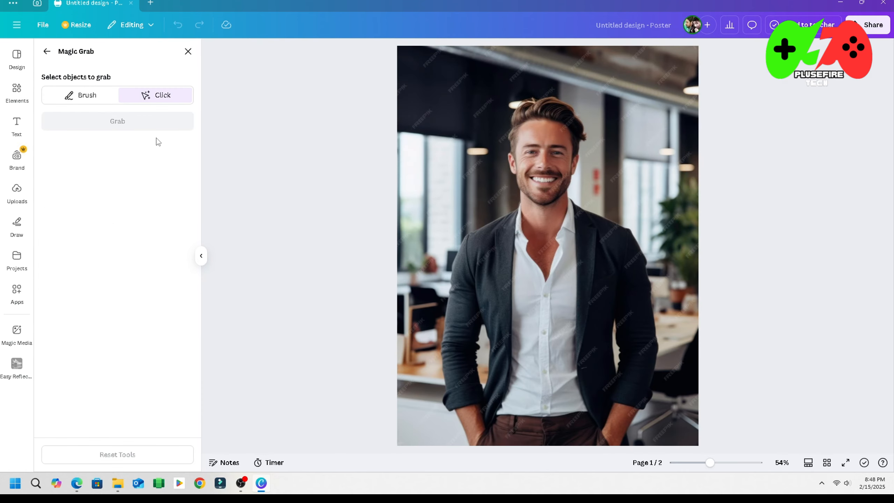
{"action": "left_click", "coordinate": [545, 288]}
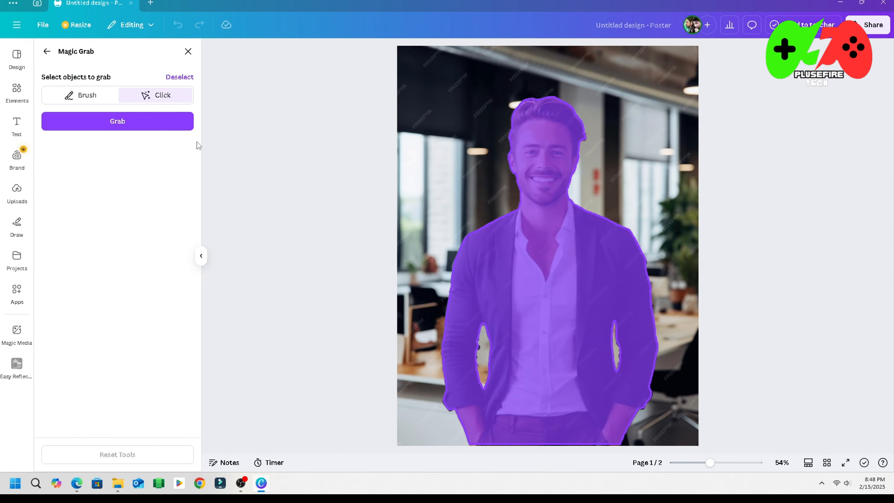
{"action": "left_click", "coordinate": [148, 127]}
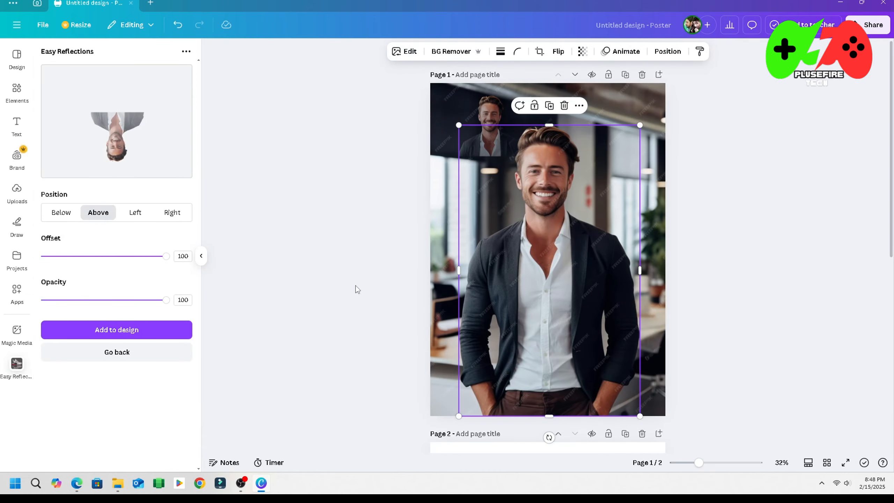
{"action": "left_click_drag", "start_coordinate": [545, 179], "coordinate": [494, 350]}
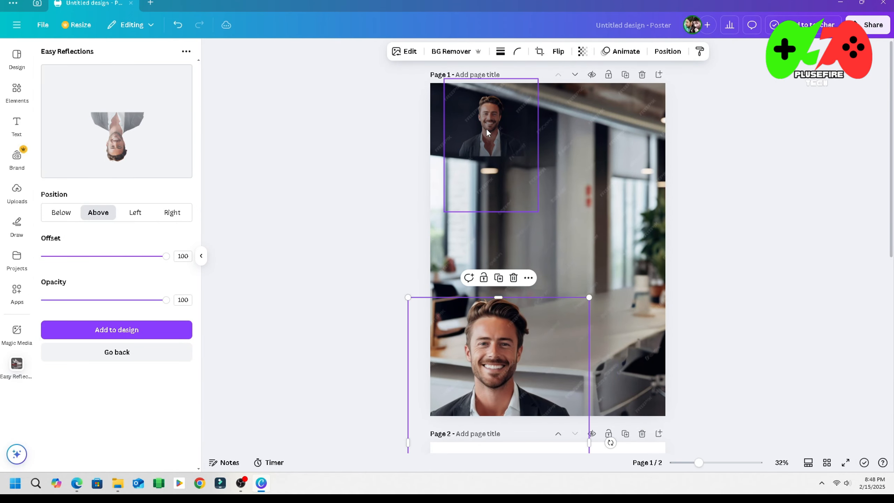
Enlarge the faded reflection until it nearly fills the page height, and position it over the right half of the background
{"action": "left_click_drag", "start_coordinate": [486, 128], "coordinate": [533, 292]}
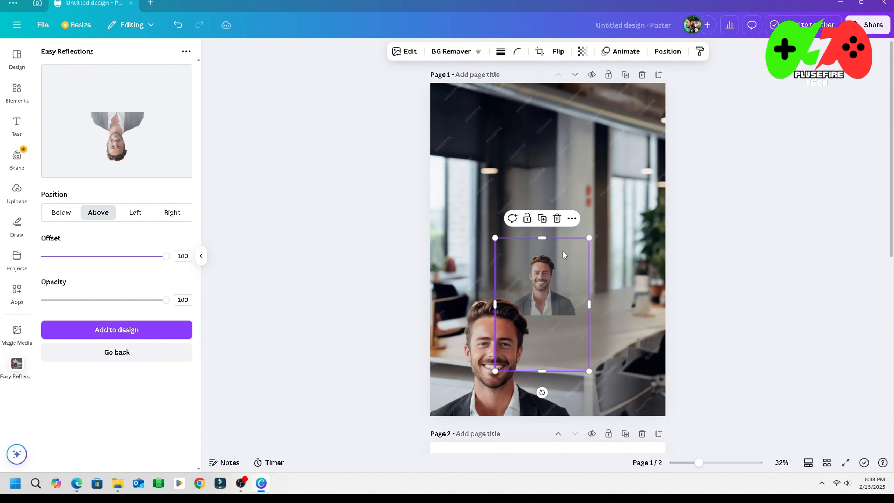
{"action": "left_click_drag", "start_coordinate": [591, 238], "coordinate": [723, 52]}
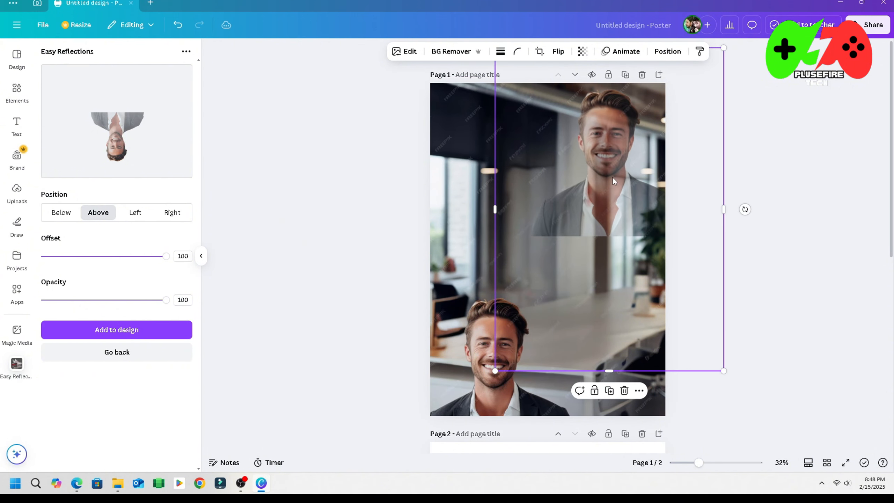
{"action": "left_click_drag", "start_coordinate": [610, 192], "coordinate": [550, 334]}
{"action": "left_click_drag", "start_coordinate": [619, 250], "coordinate": [609, 272]}
{"action": "left_click_drag", "start_coordinate": [652, 220], "coordinate": [789, 31]}
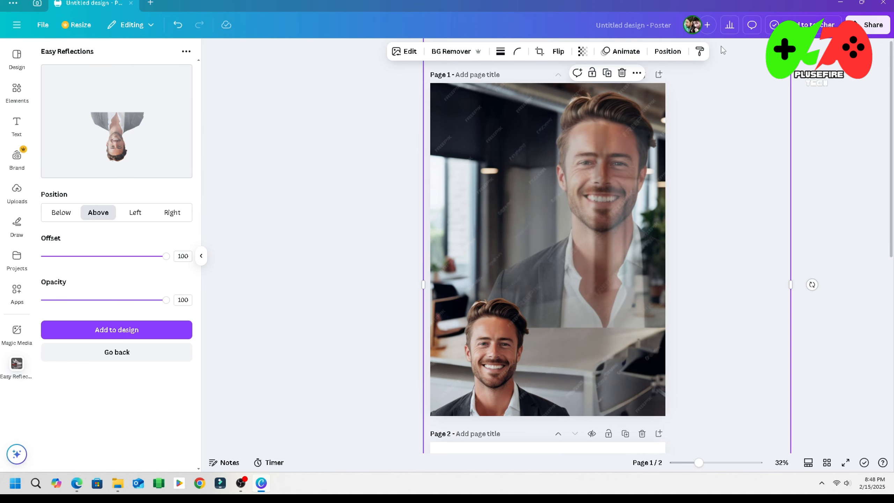
{"action": "left_click_drag", "start_coordinate": [598, 216], "coordinate": [546, 303]}
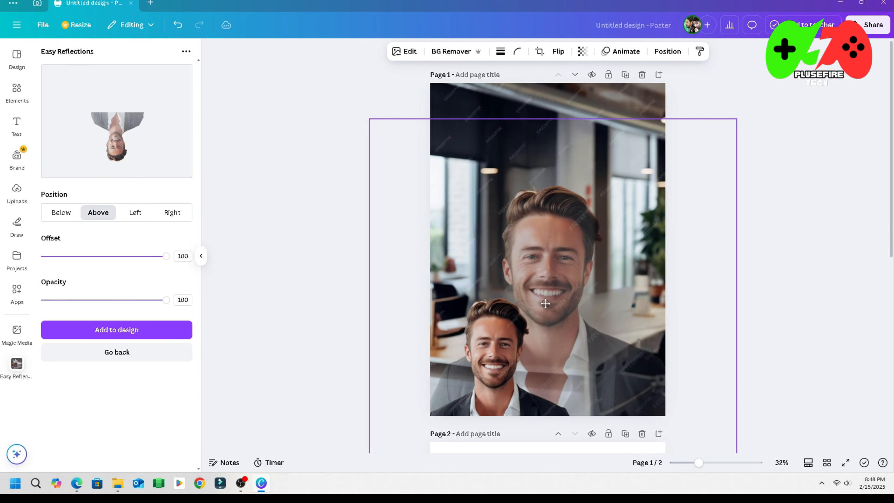
{"action": "left_click_drag", "start_coordinate": [736, 117], "coordinate": [802, 26]}
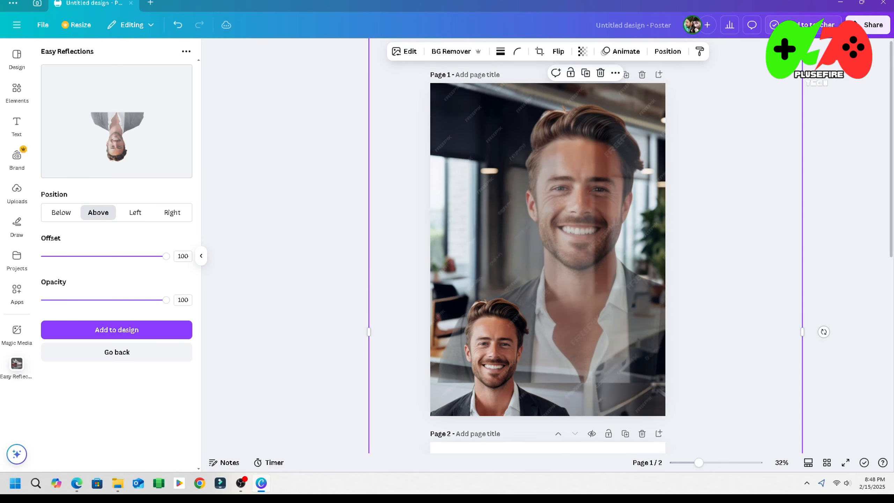
{"action": "left_click_drag", "start_coordinate": [588, 195], "coordinate": [605, 198]}
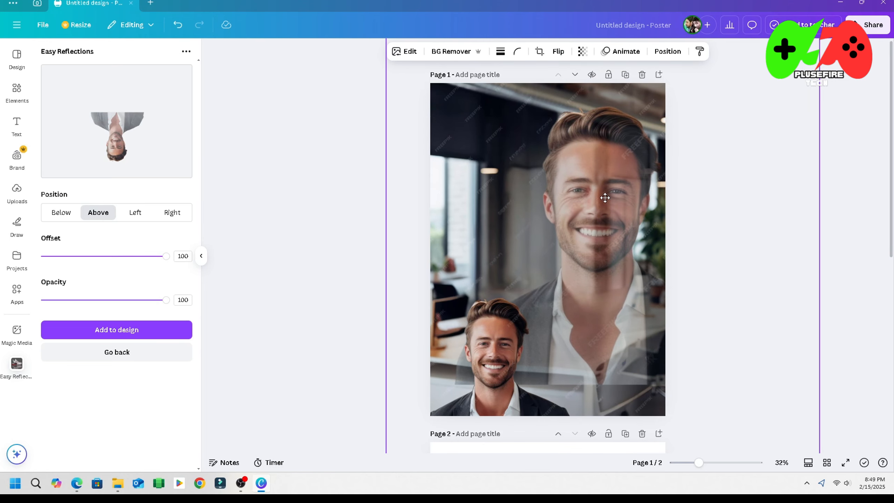
Move the grabbed man back up to the left half of page 1, and raise the faded reflection to the page's top edge
{"action": "left_click", "coordinate": [501, 345]}
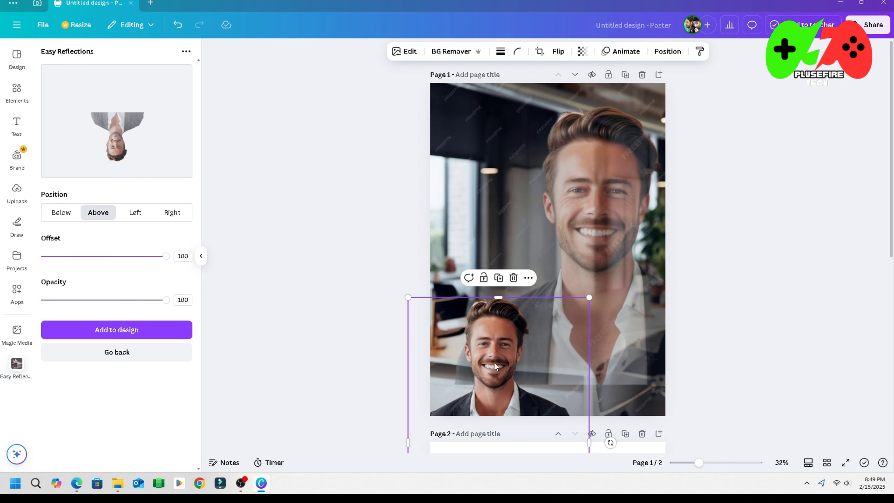
{"action": "left_click_drag", "start_coordinate": [495, 363], "coordinate": [529, 206]}
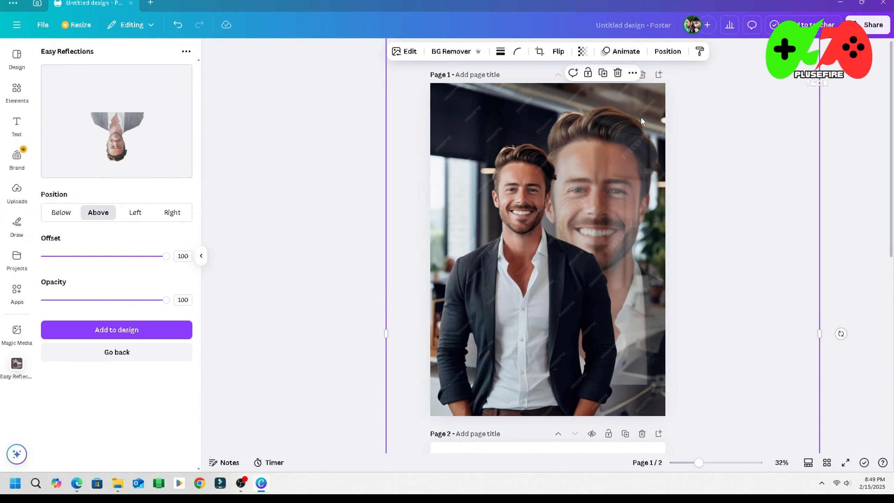
{"action": "left_click_drag", "start_coordinate": [640, 116], "coordinate": [635, 85]}
{"action": "left_click_drag", "start_coordinate": [539, 214], "coordinate": [529, 202]}
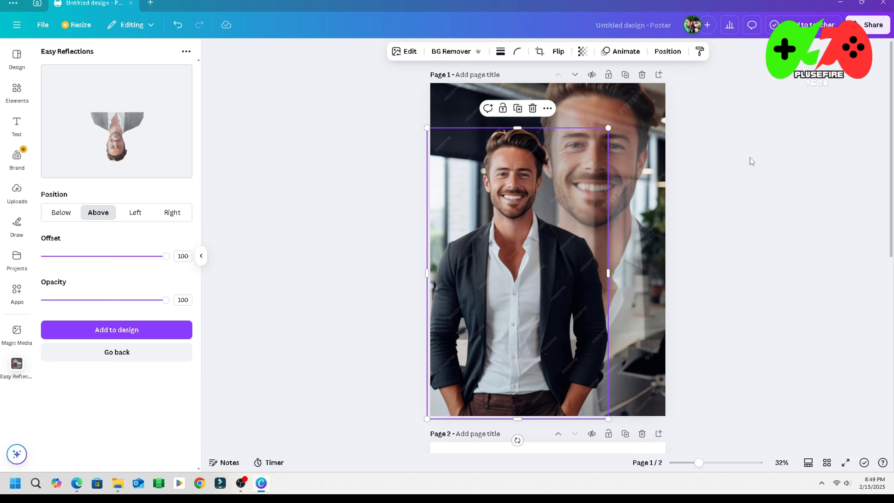
Shift the man slightly to the right and scale him down a little in front of the faded reflection
{"action": "left_click", "coordinate": [774, 155]}
{"action": "scroll", "coordinate": [753, 272], "scroll_direction": "down", "scroll_amount": 1}
{"action": "scroll", "coordinate": [745, 281], "scroll_direction": "up", "scroll_amount": 1}
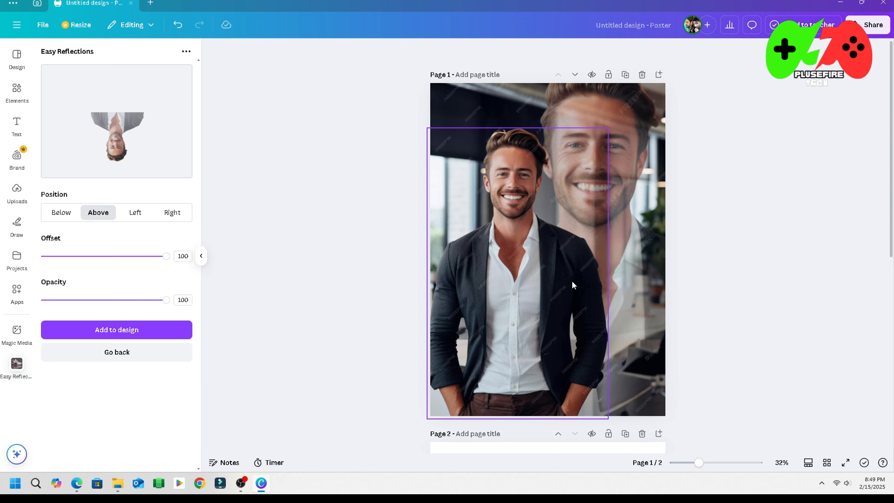
{"action": "left_click", "coordinate": [546, 278]}
{"action": "left_click_drag", "start_coordinate": [546, 278], "coordinate": [562, 278]}
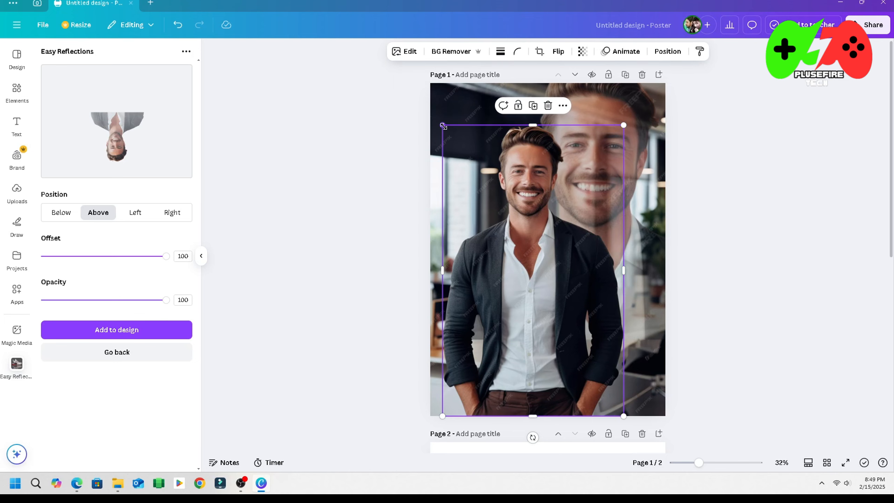
{"action": "left_click_drag", "start_coordinate": [443, 126], "coordinate": [444, 155]}
{"action": "left_click", "coordinate": [739, 162]}
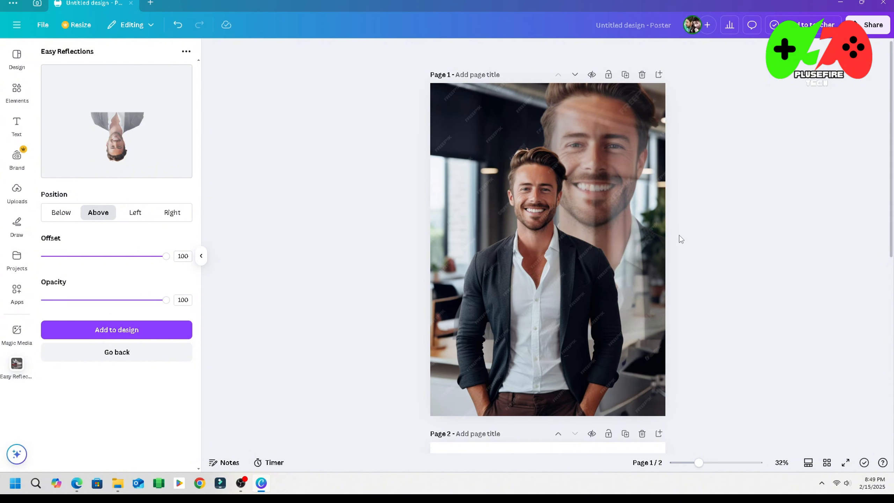
Delete page 2 and download the remaining poster page as a PNG
{"action": "scroll", "coordinate": [658, 394], "scroll_direction": "down", "scroll_amount": 4}
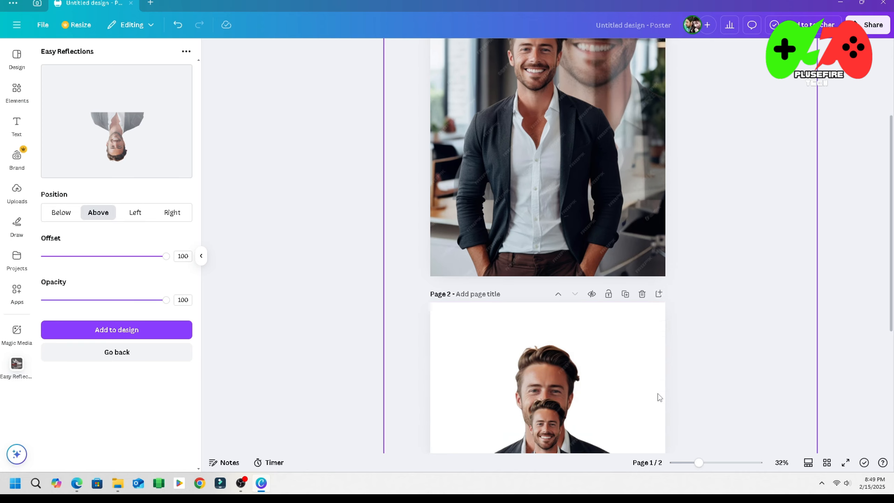
{"action": "left_click", "coordinate": [645, 300]}
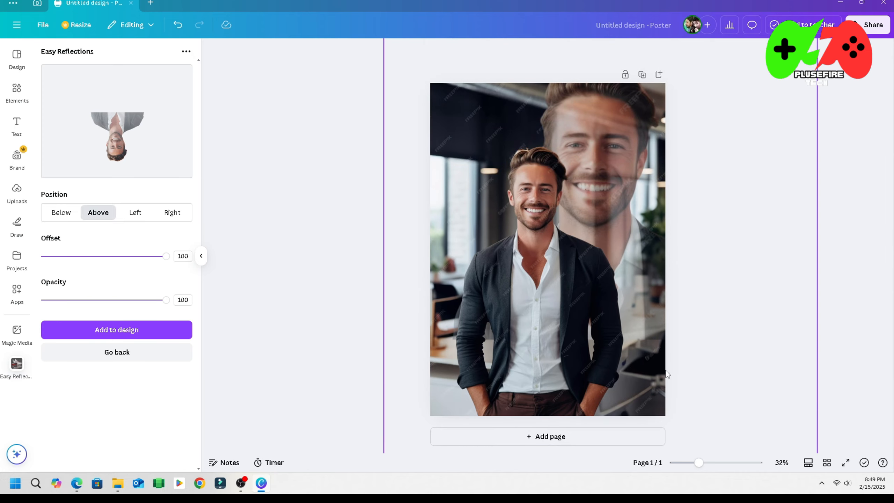
{"action": "left_click", "coordinate": [876, 25]}
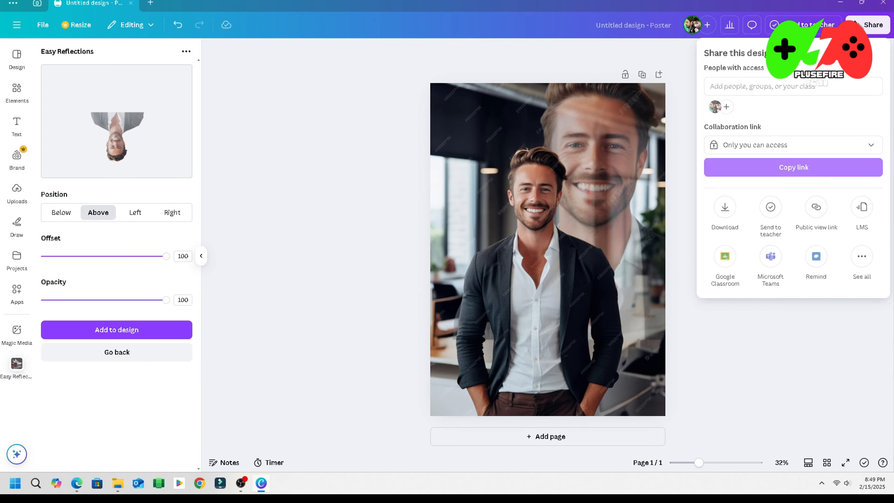
{"action": "left_click", "coordinate": [719, 210]}
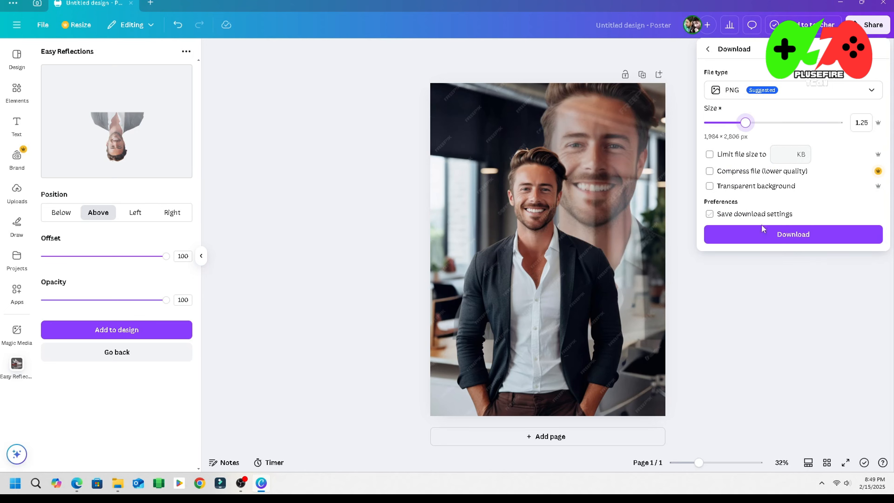
{"action": "left_click", "coordinate": [762, 229]}
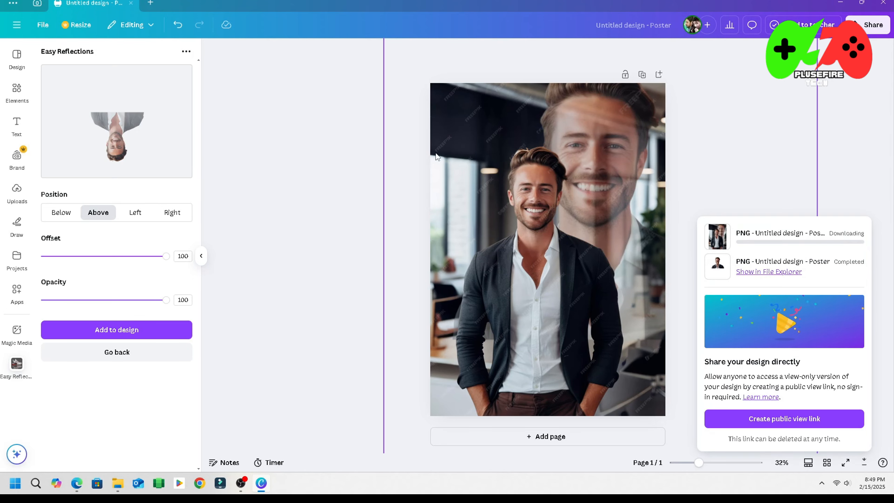